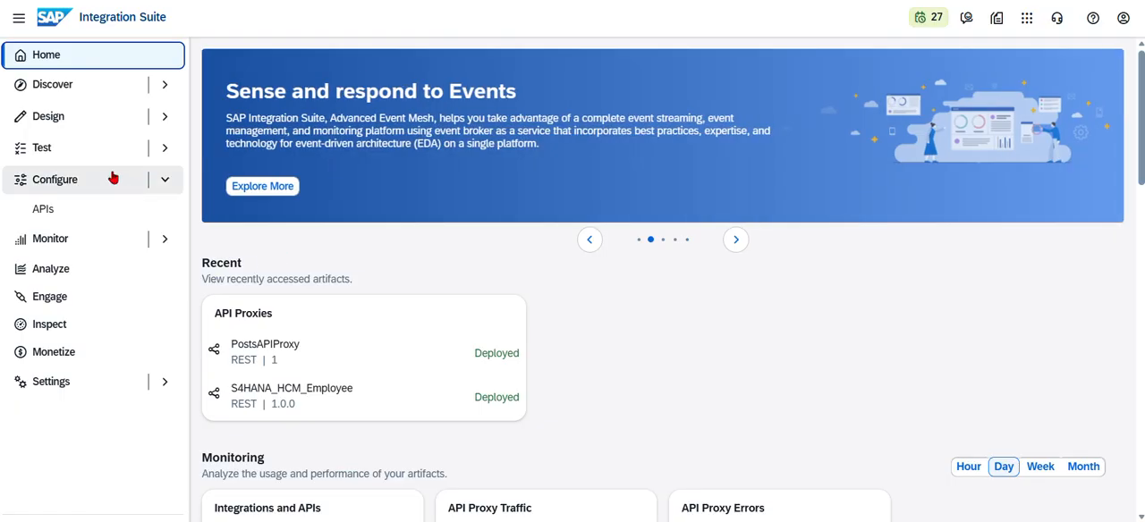
# - Open the policies of PostsAPIProxy from the configured APIs, enable editing and display the ProxyEndpoint PreFlow
pyautogui.click(43, 207)
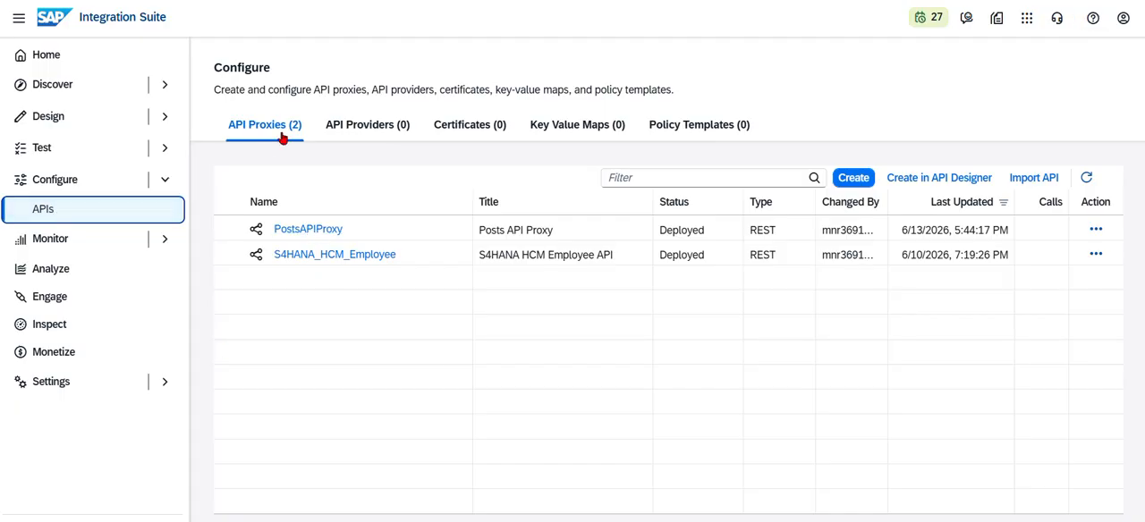
pyautogui.doubleClick(319, 235)
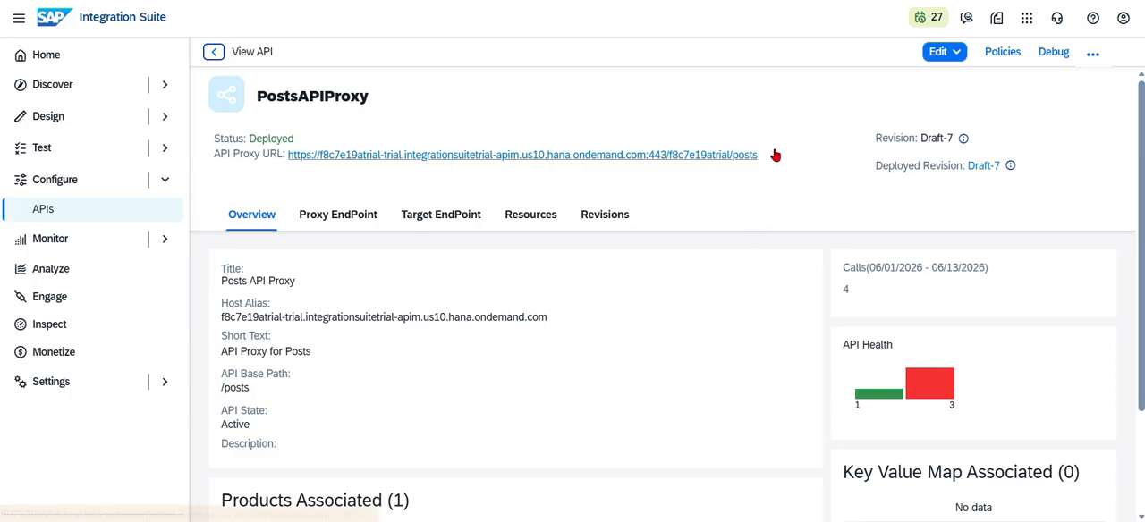
pyautogui.click(1011, 61)
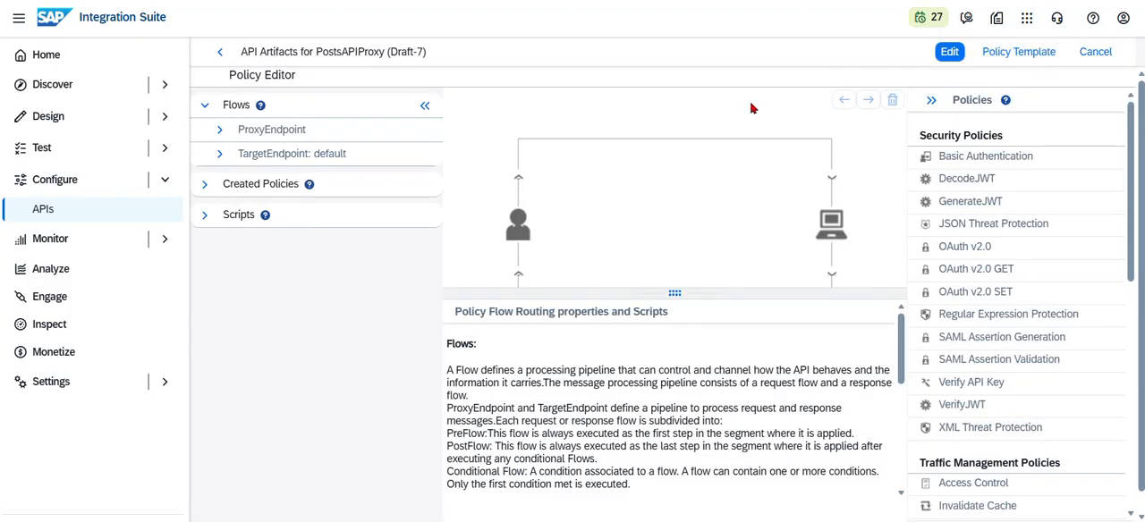
pyautogui.click(223, 132)
pyautogui.click(222, 132)
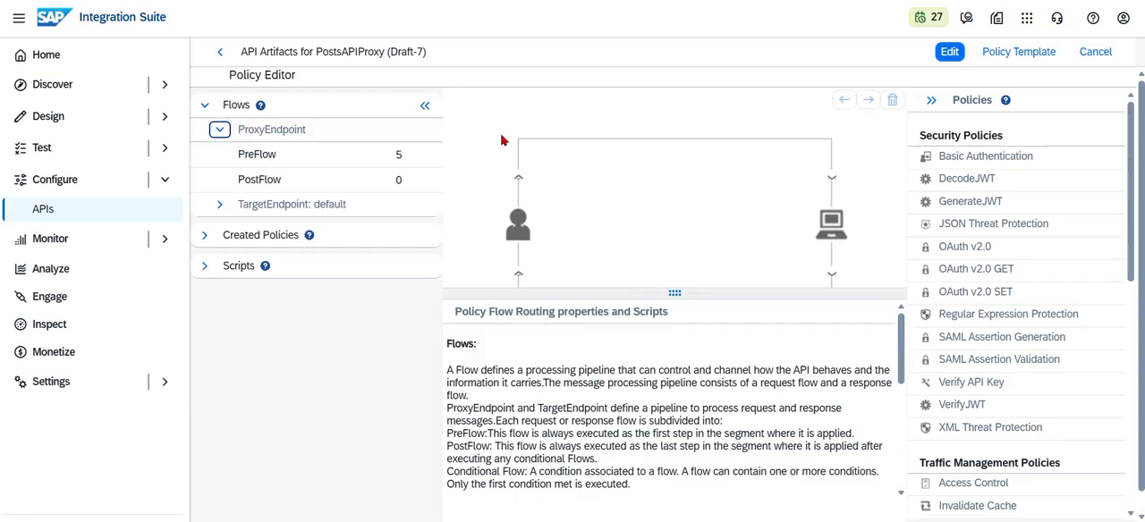
pyautogui.click(946, 54)
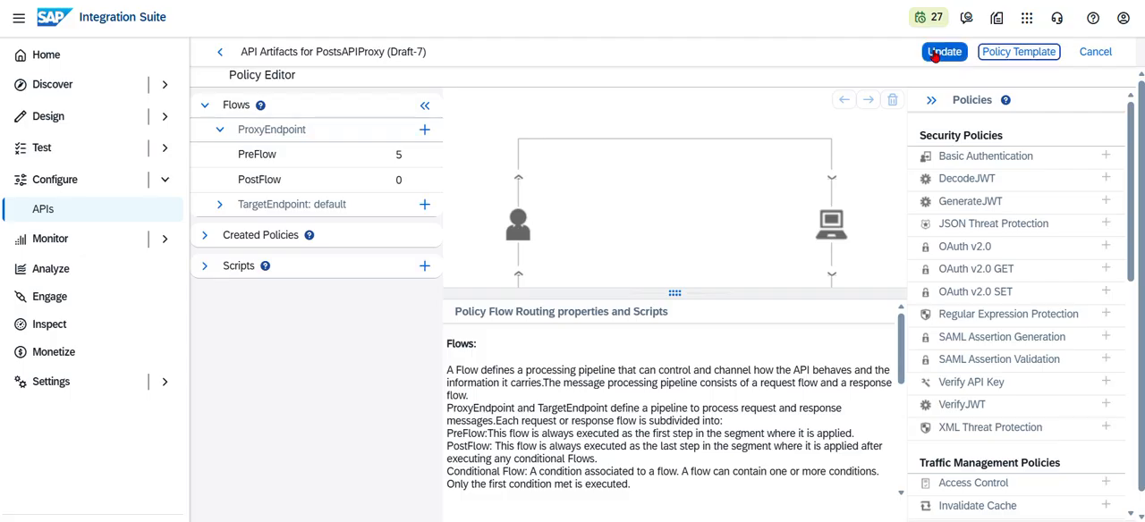
pyautogui.click(259, 157)
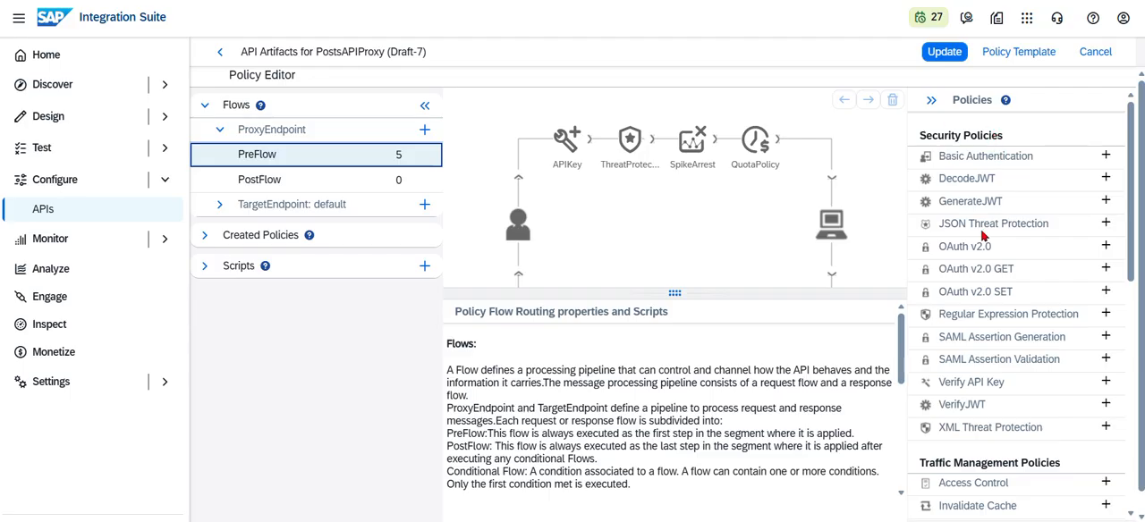
# - Check the JSON Threat Protection creation form without adding a policy, and review the XML limits of the existing ThreatProtection policy
pyautogui.click(1106, 225)
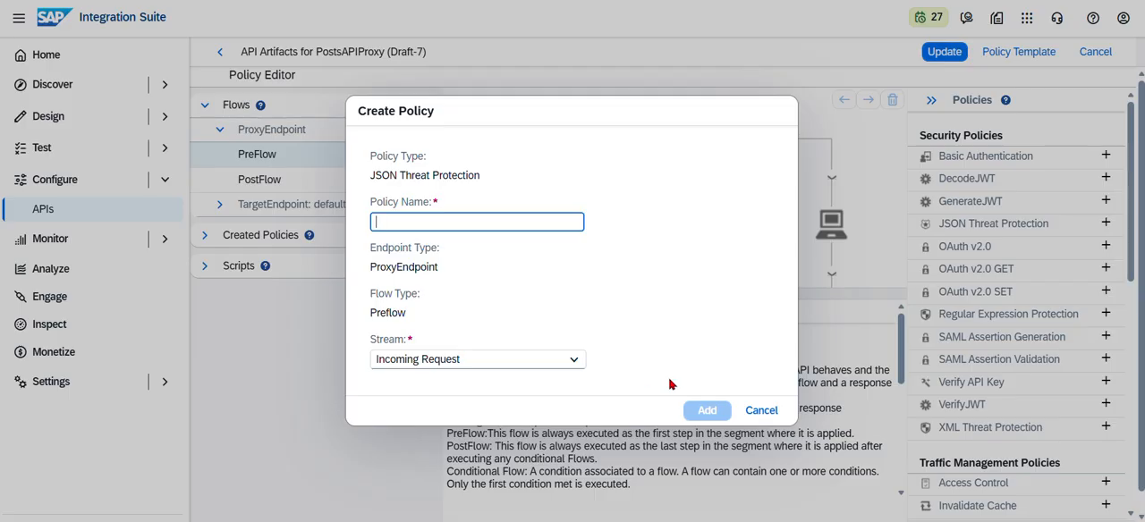
pyautogui.click(761, 415)
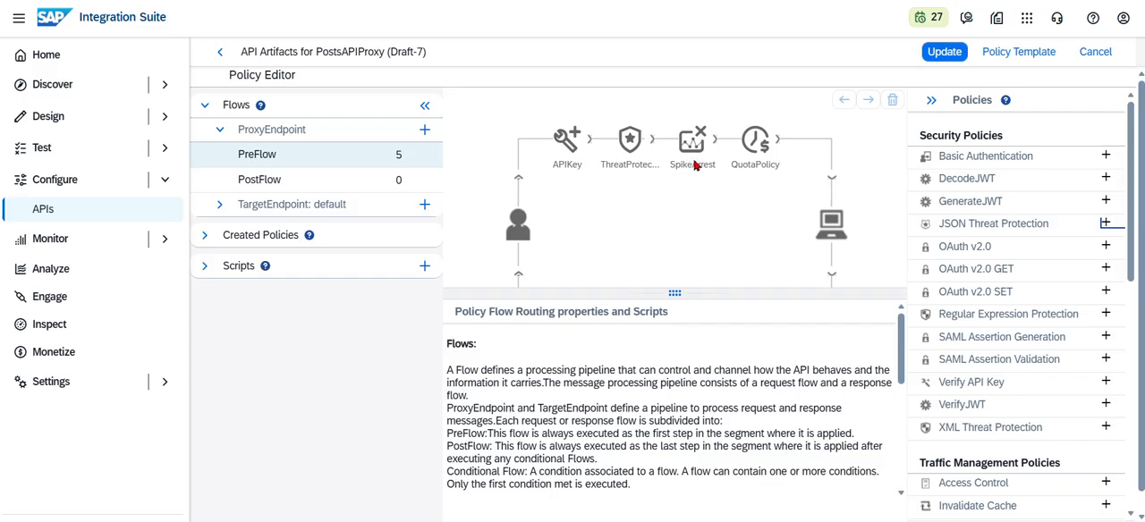
pyautogui.click(632, 141)
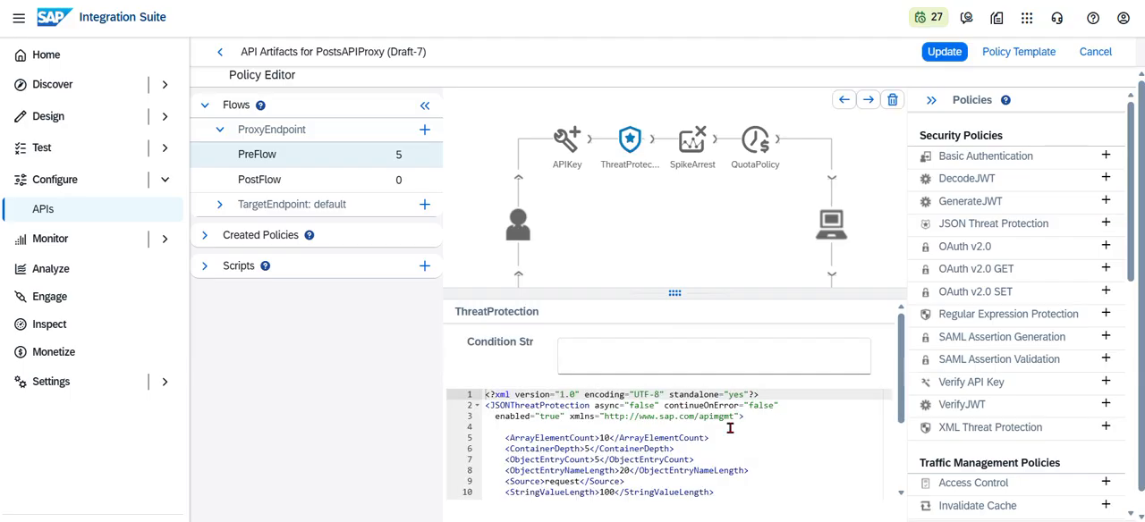
pyautogui.scroll(-2, 730, 428)
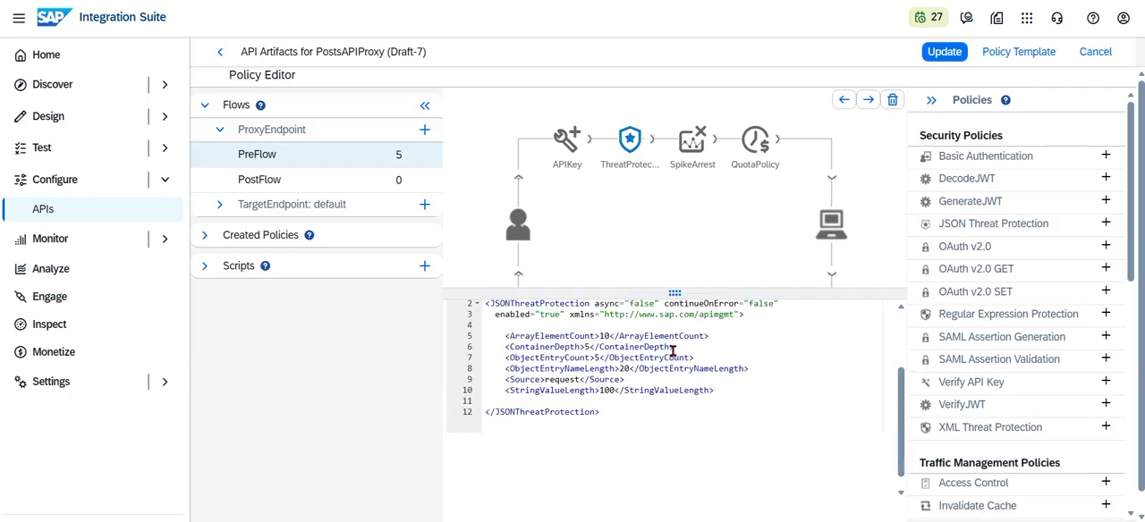
pyautogui.scroll(1, 673, 352)
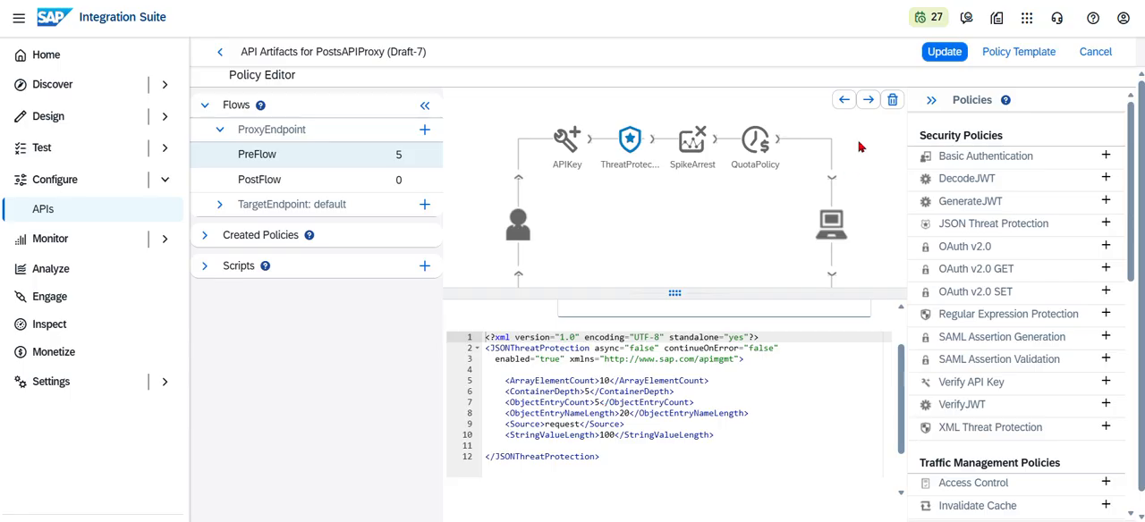
# - Update the policies of PostsAPIProxy and deploy the API with the saved changes
pyautogui.click(957, 53)
pyautogui.click(952, 54)
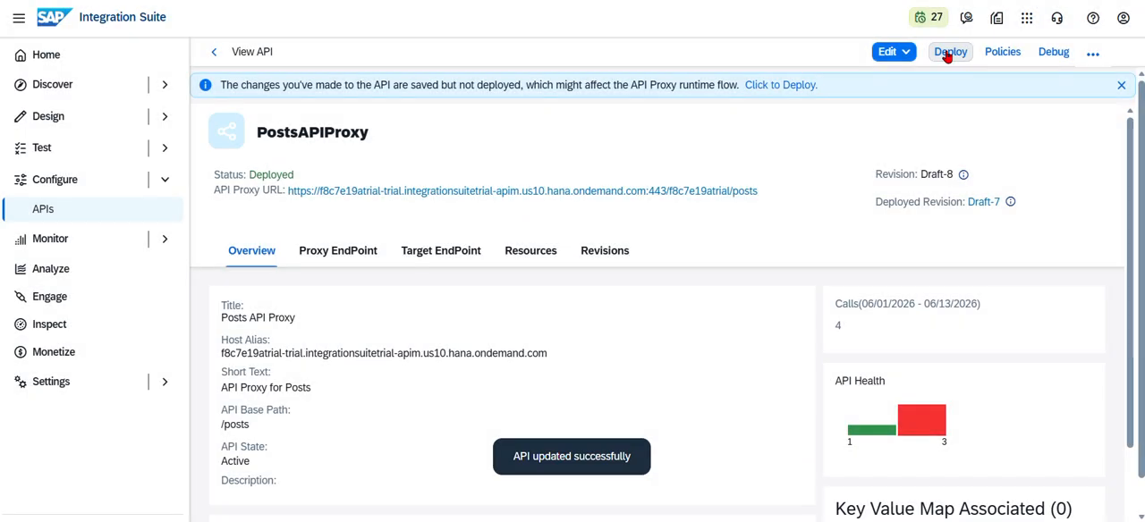
pyautogui.click(749, 85)
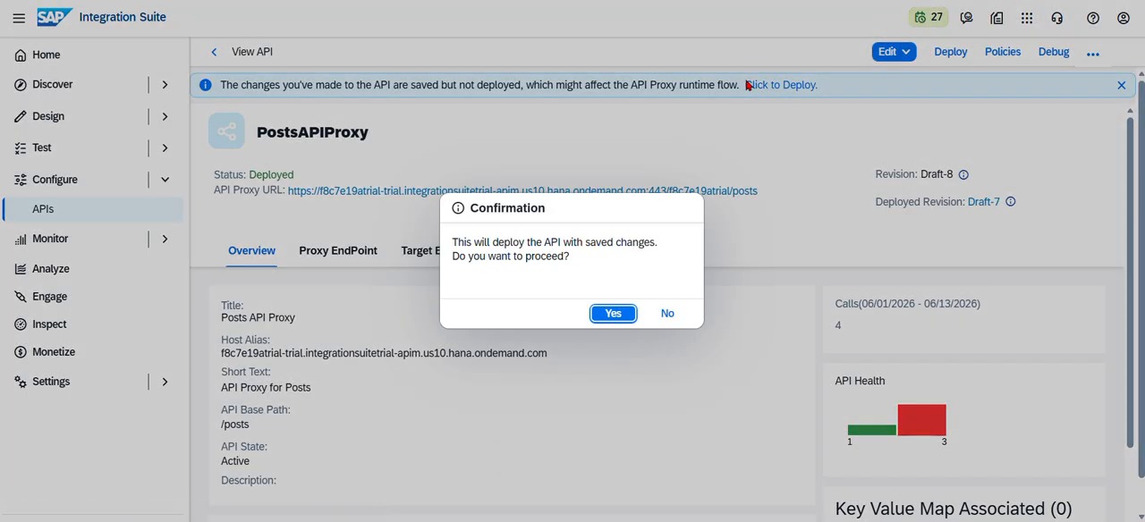
pyautogui.click(602, 314)
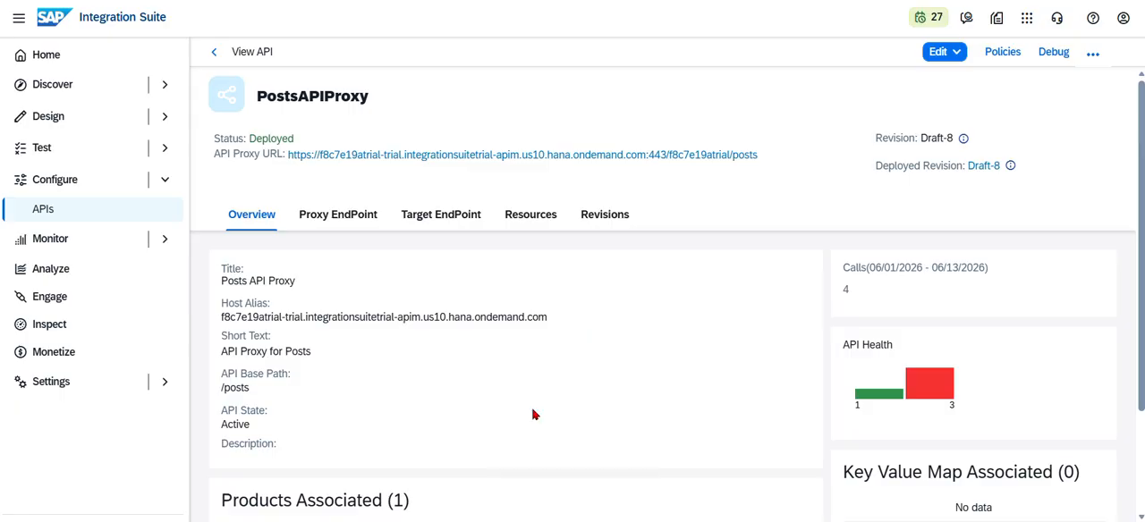
# - Switch to Postman, open New Request in the APIM collection, clear its old response and send the GET request
pyautogui.hotkey('alt', 'Tab')
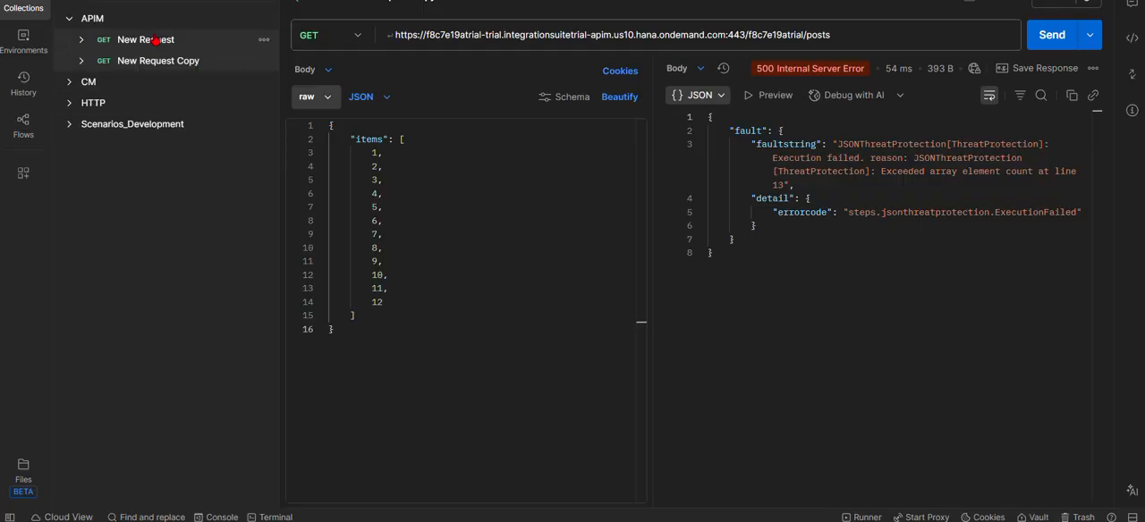
pyautogui.click(155, 40)
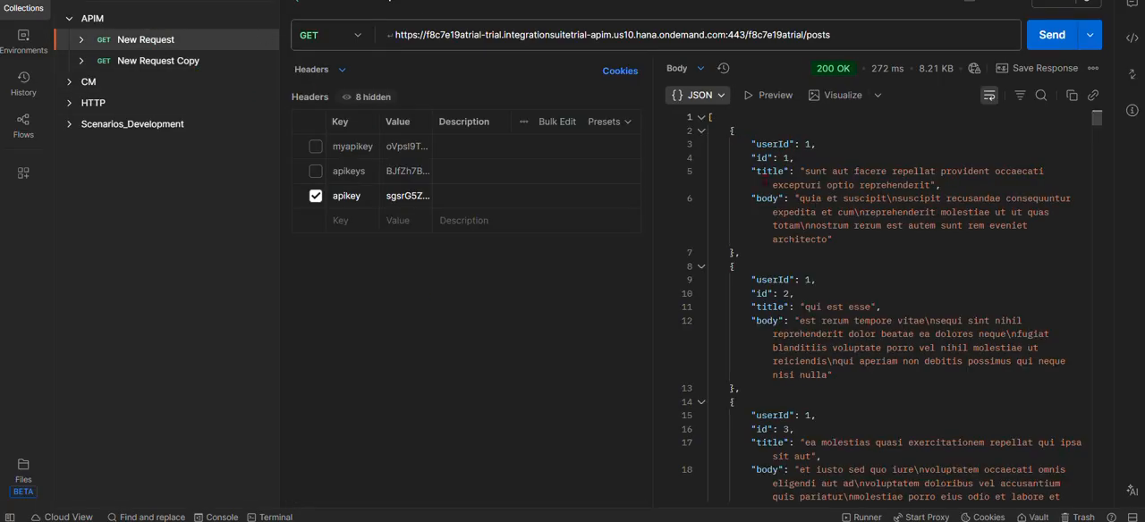
pyautogui.click(1093, 68)
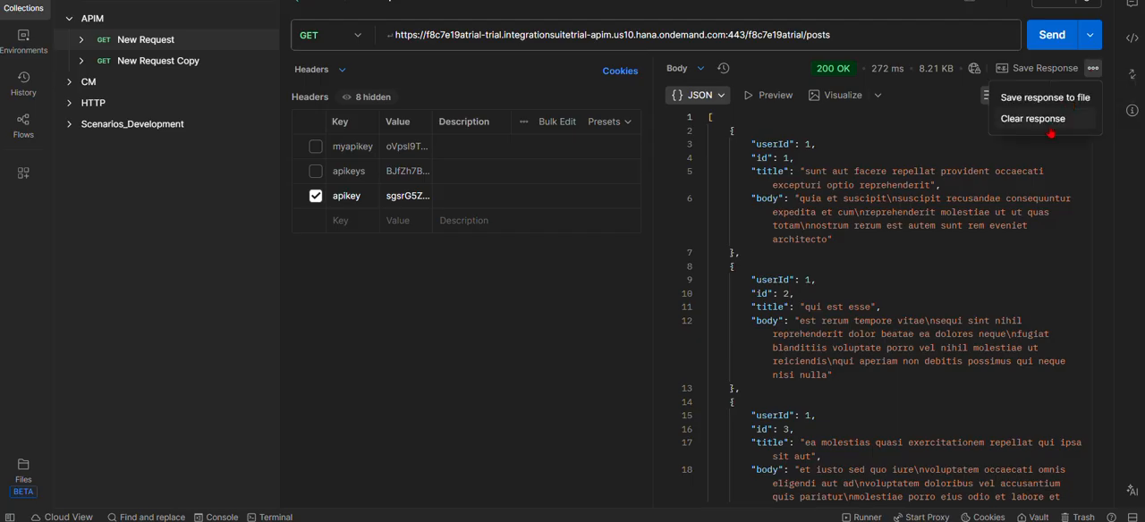
pyautogui.click(1025, 119)
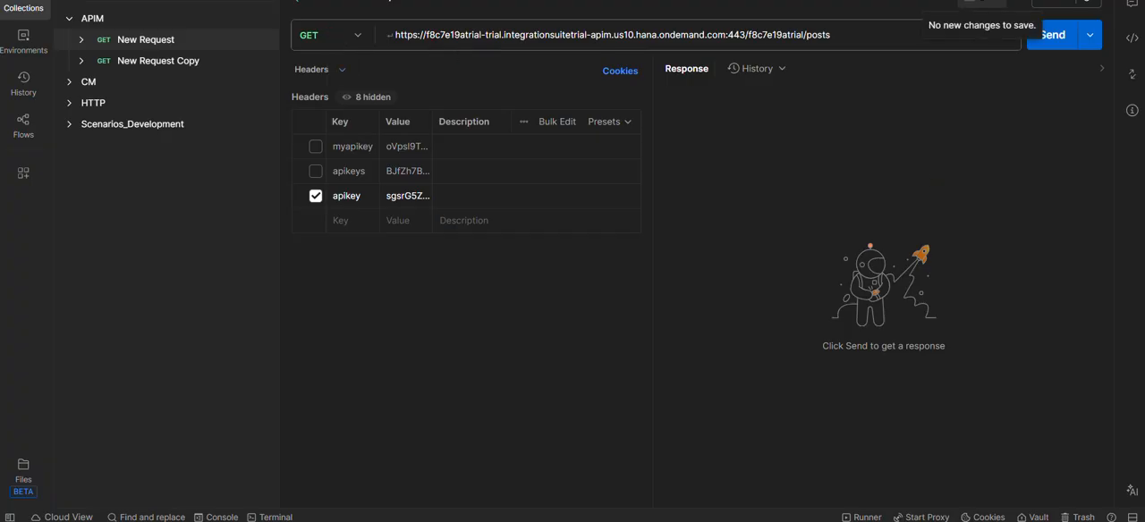
pyautogui.click(1054, 36)
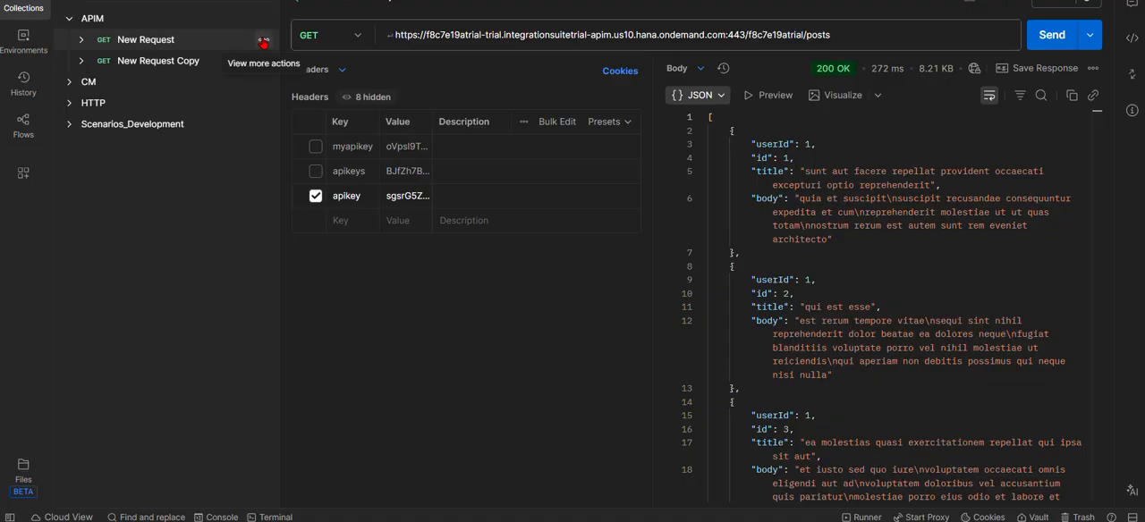
# - Duplicate New Request in the APIM collection and set the copy's body type to raw JSON
pyautogui.click(264, 42)
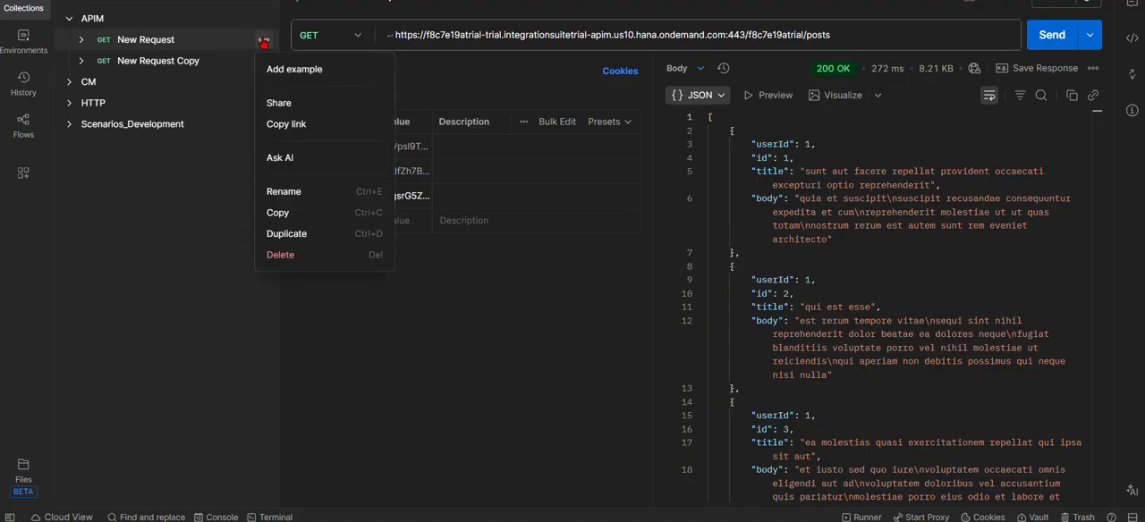
pyautogui.click(283, 239)
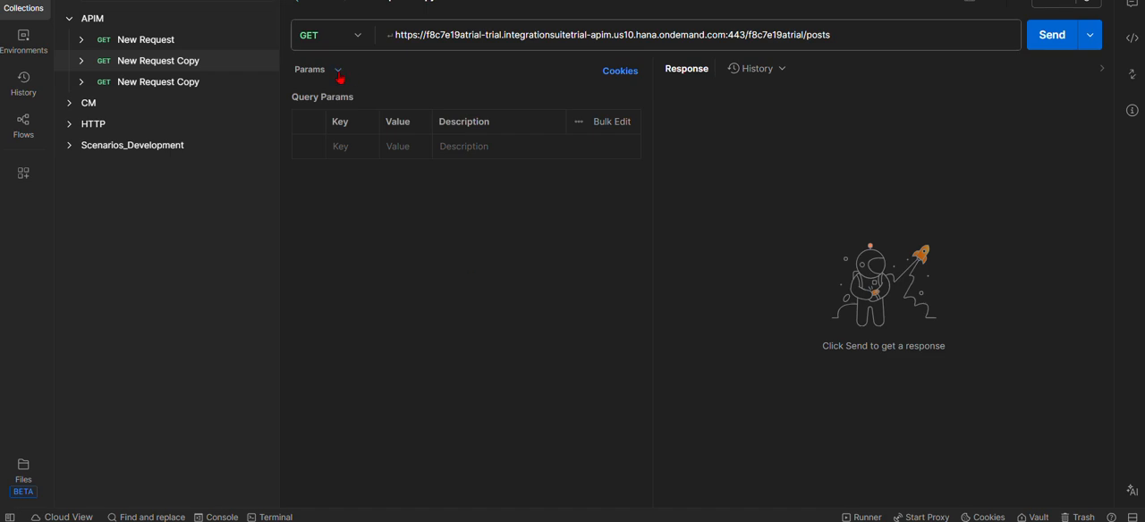
pyautogui.click(340, 77)
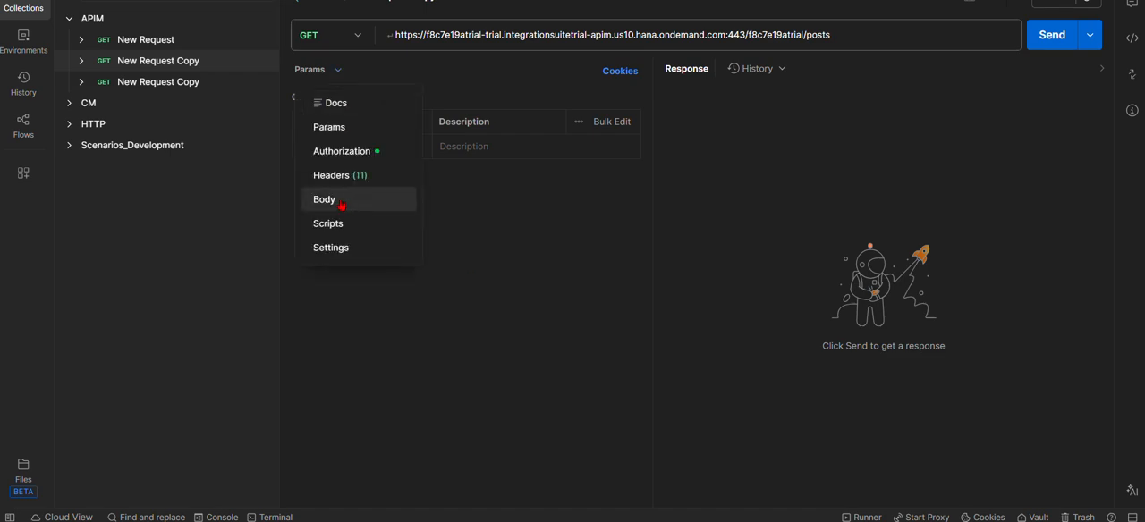
pyautogui.click(341, 206)
pyautogui.click(334, 105)
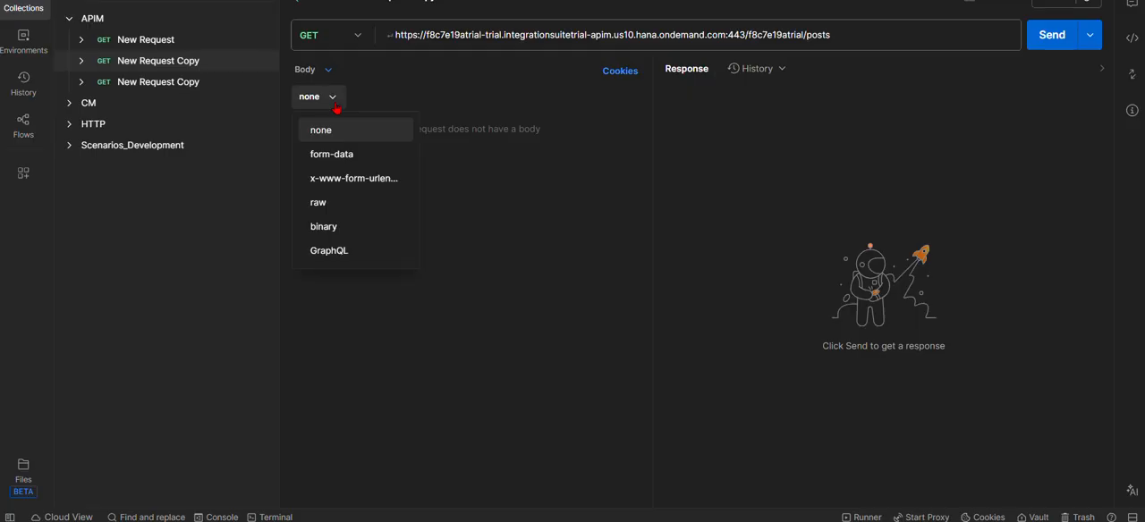
pyautogui.click(320, 211)
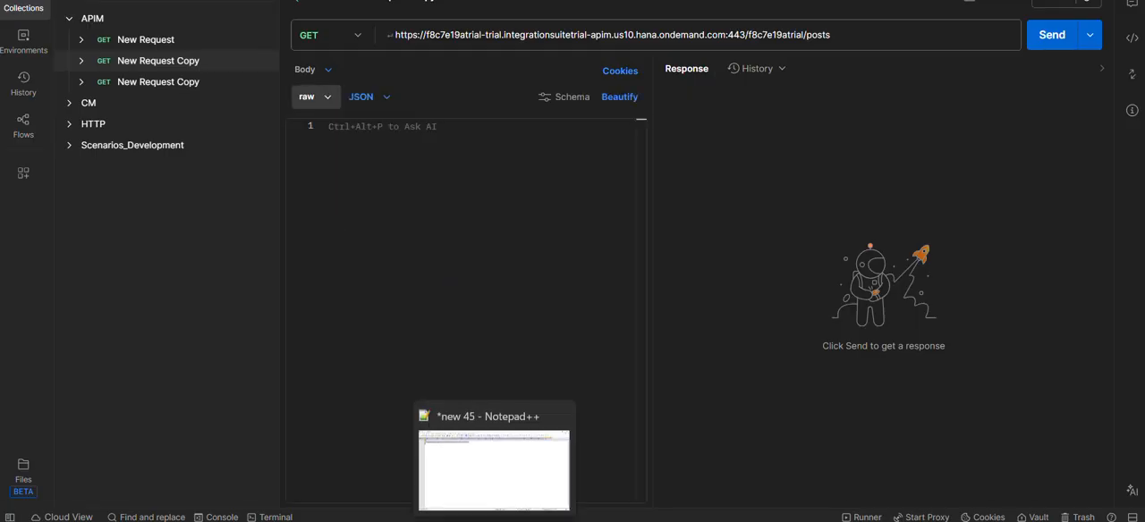
# - Copy the JSON with the very long title and extra properties from Notepad++ into the Postman request body
pyautogui.click(495, 521)
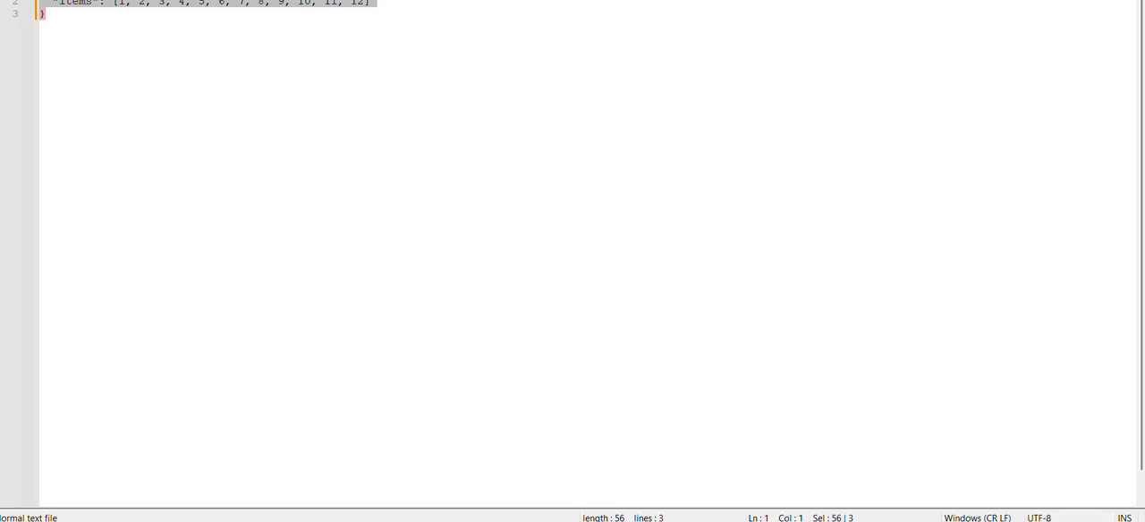
pyautogui.click(887, 0)
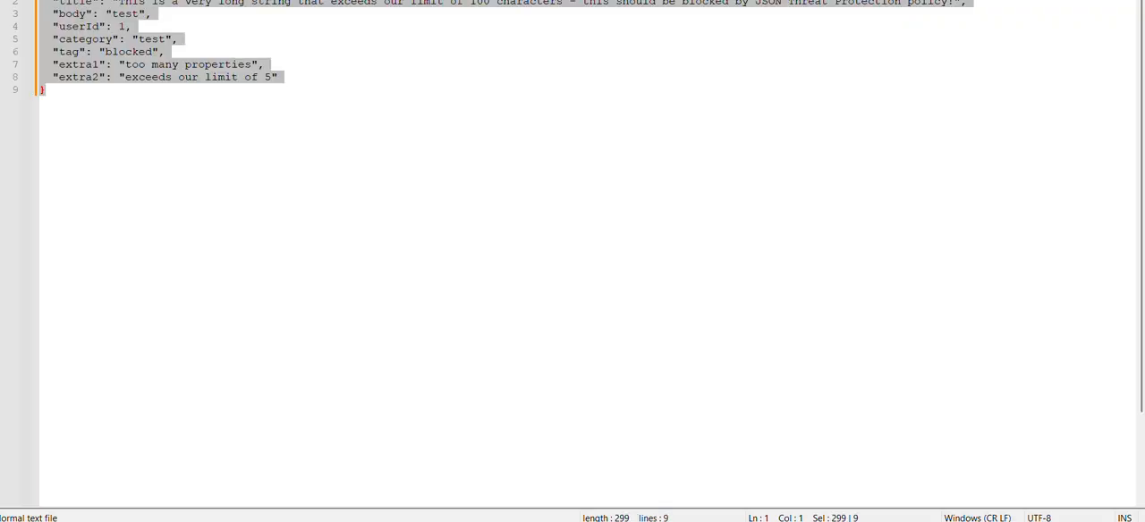
pyautogui.click(469, 38)
pyautogui.hotkey('ctrl', 'a')
pyautogui.hotkey('ctrl', 'c')
pyautogui.hotkey('alt', 'Tab')
pyautogui.click(361, 162)
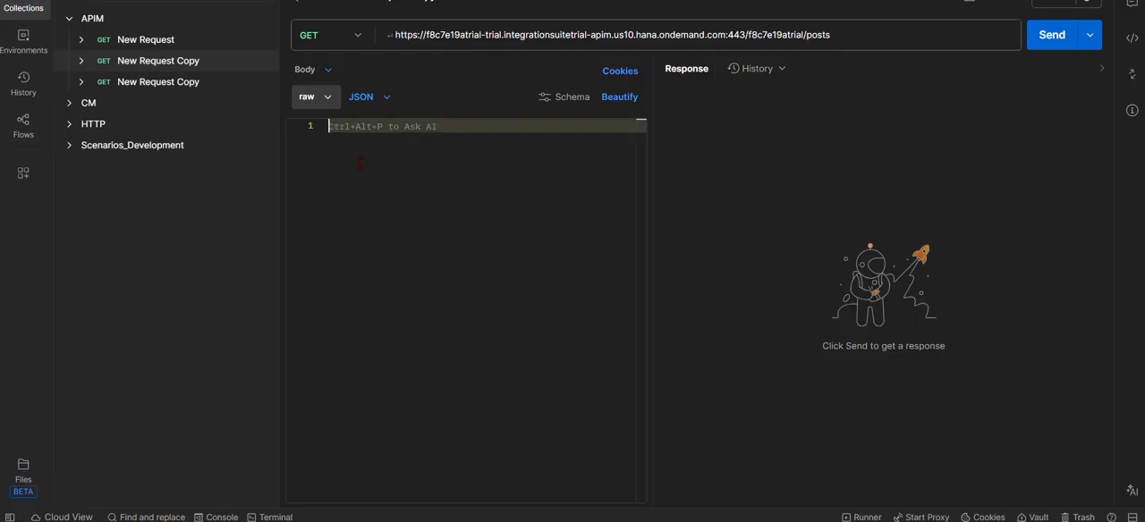
pyautogui.hotkey('ctrl', 'v')
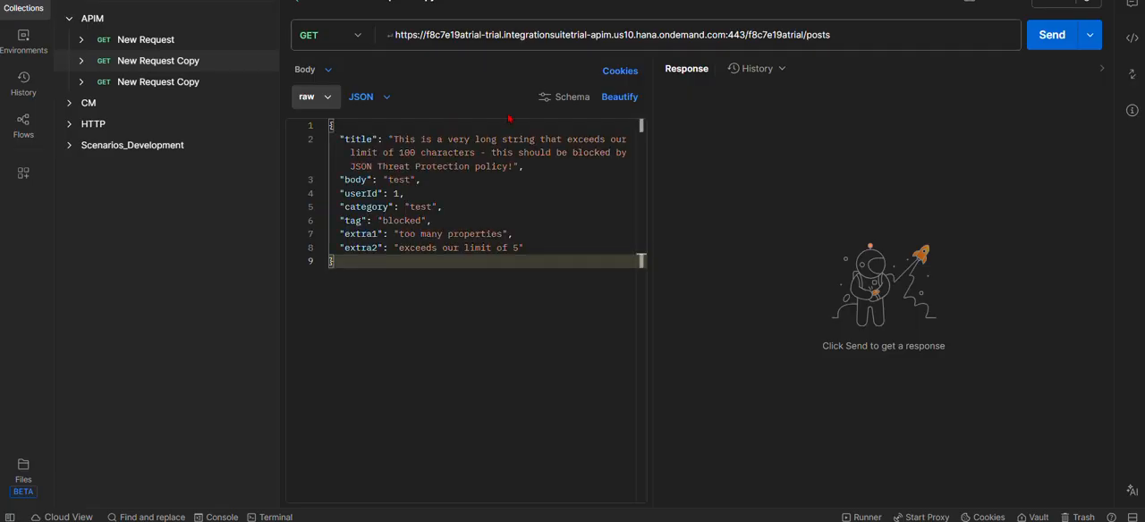
# - Beautify the JSON body and send the GET request to test the threat protection limits
pyautogui.click(617, 102)
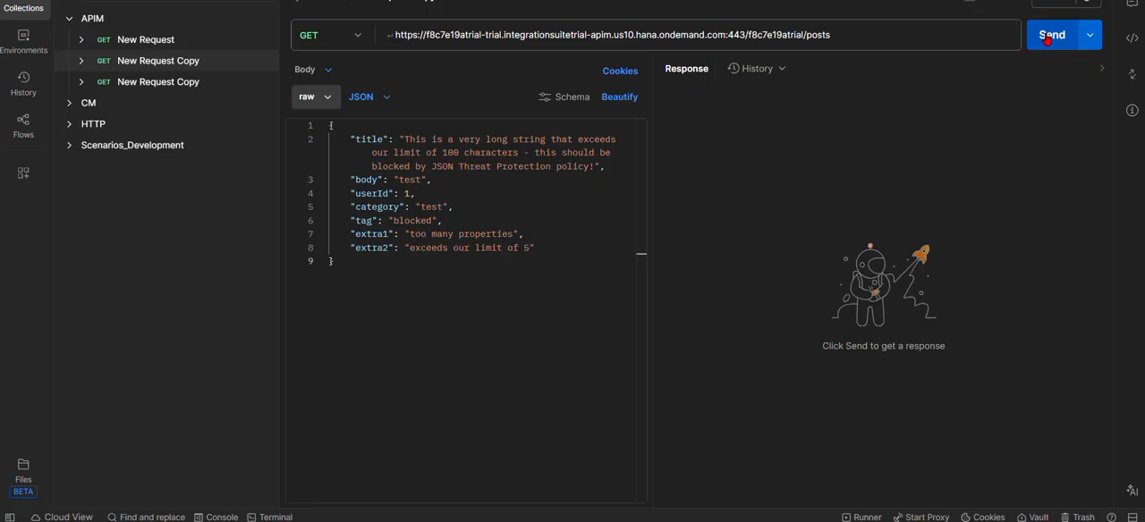
pyautogui.click(1048, 41)
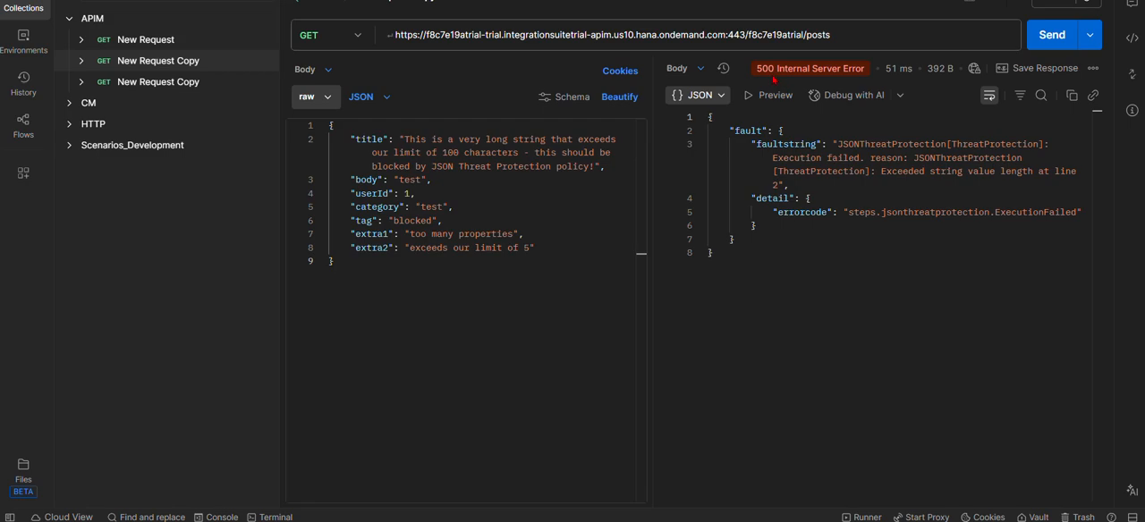
pyautogui.moveTo(805, 75)
# - Replace the Postman request body with the nested JSON from Notepad++ that runs from level1 to level6 with the value "too deep!"
pyautogui.moveTo(428, 521)
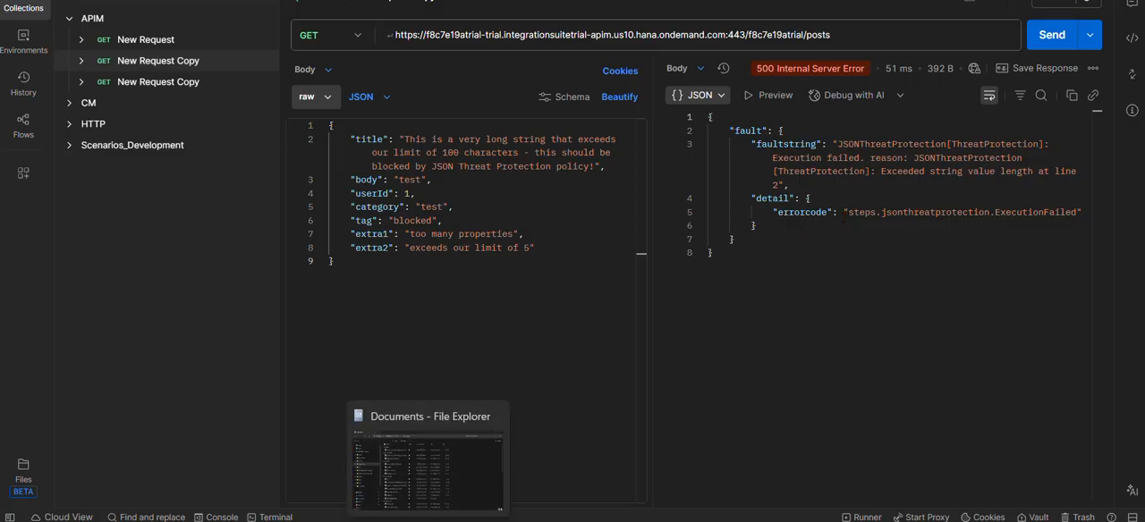
pyautogui.click(494, 521)
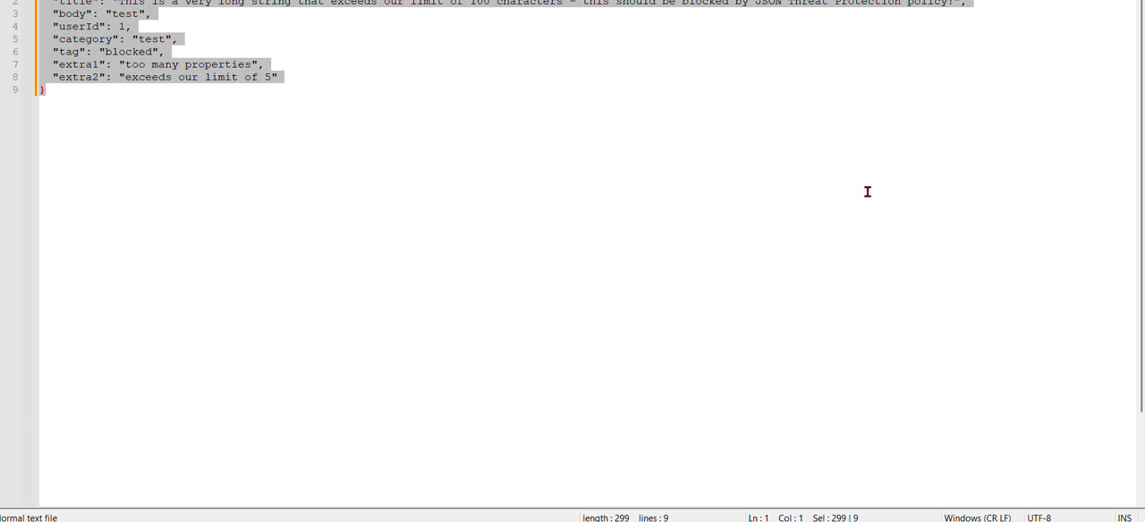
pyautogui.click(465, 1)
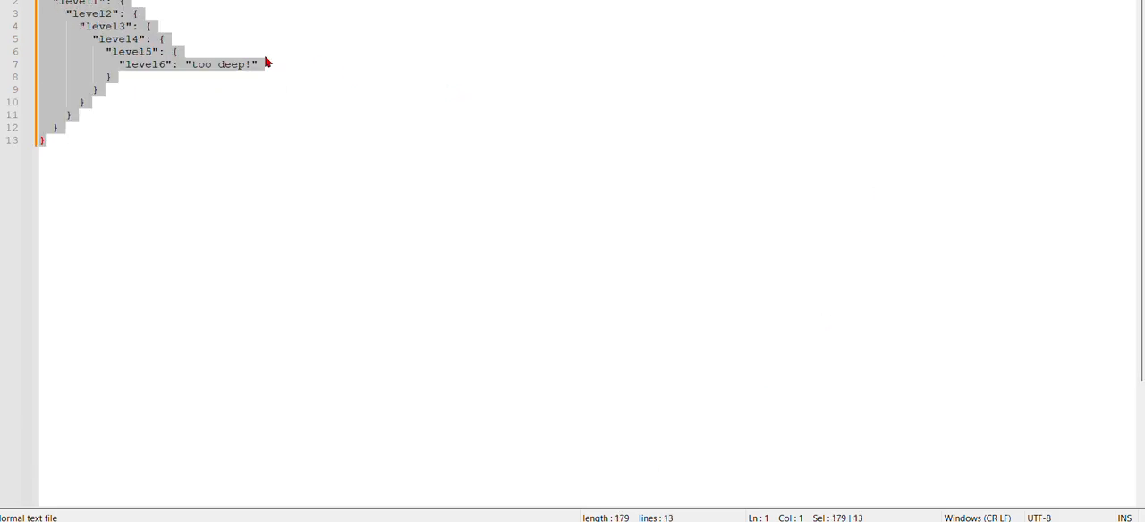
pyautogui.click(265, 56)
pyautogui.hotkey('ctrl', 'a')
pyautogui.hotkey('ctrl', 'c')
pyautogui.hotkey('alt', 'Tab')
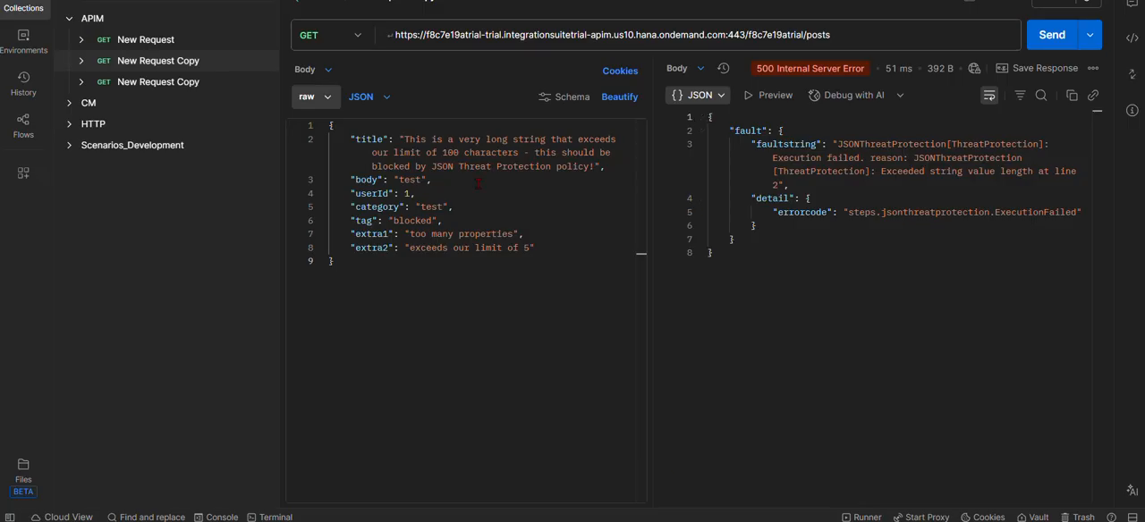
pyautogui.click(471, 185)
pyautogui.hotkey('ctrl', 'a')
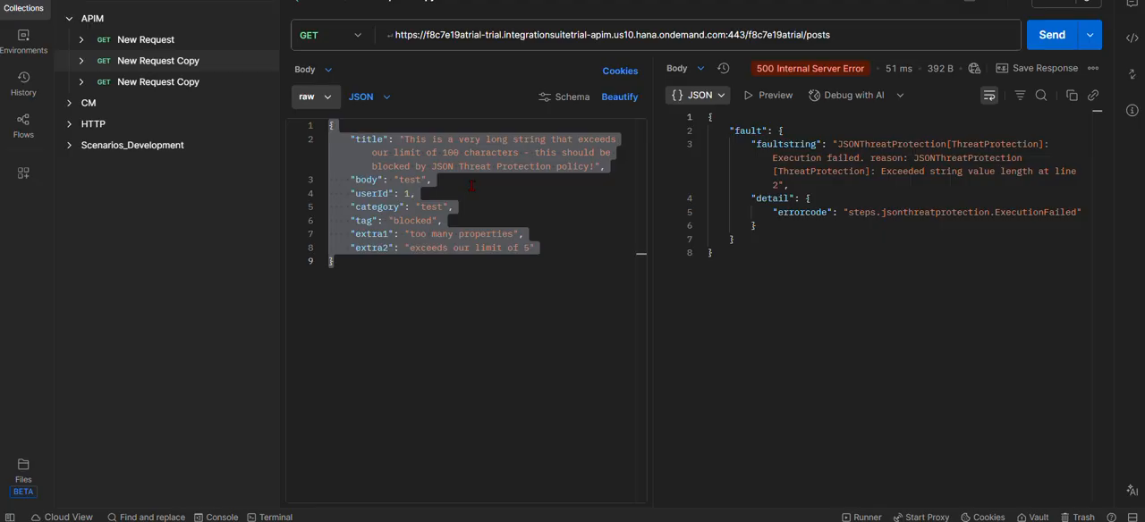
pyautogui.hotkey('ctrl', 'v')
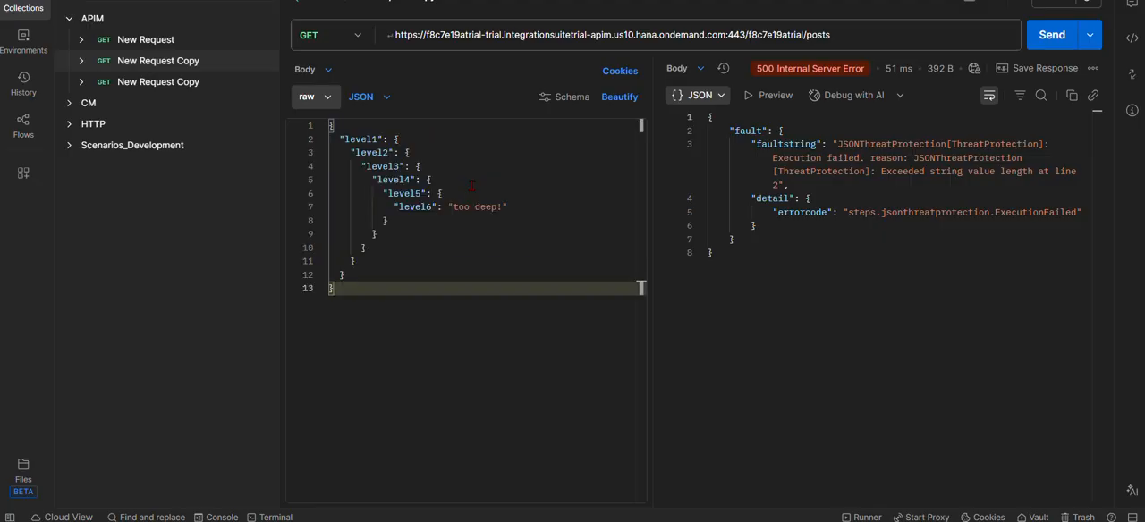
# - Beautify the nested JSON body and send the GET request to test the container depth limit
pyautogui.click(619, 97)
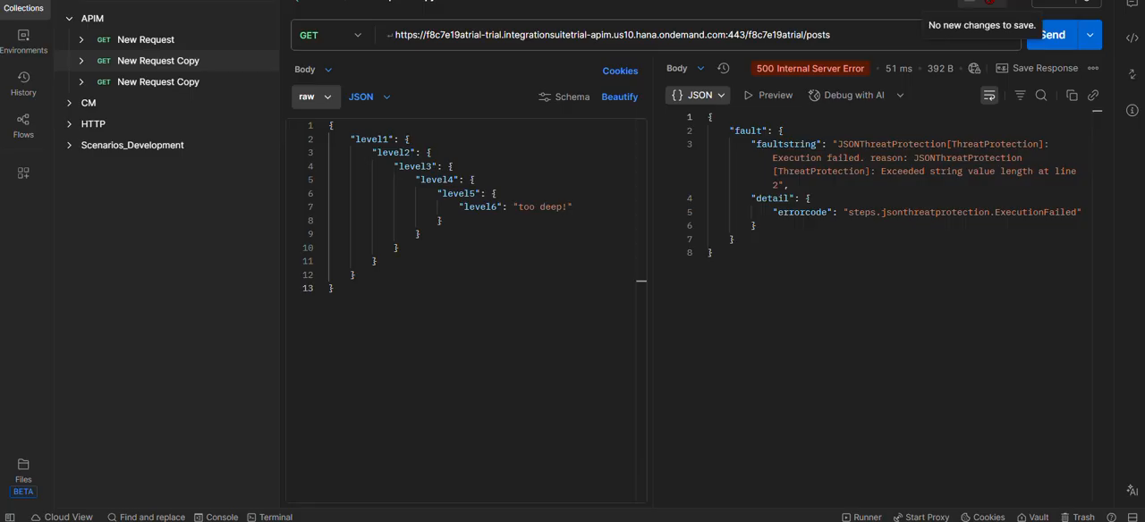
pyautogui.click(1041, 34)
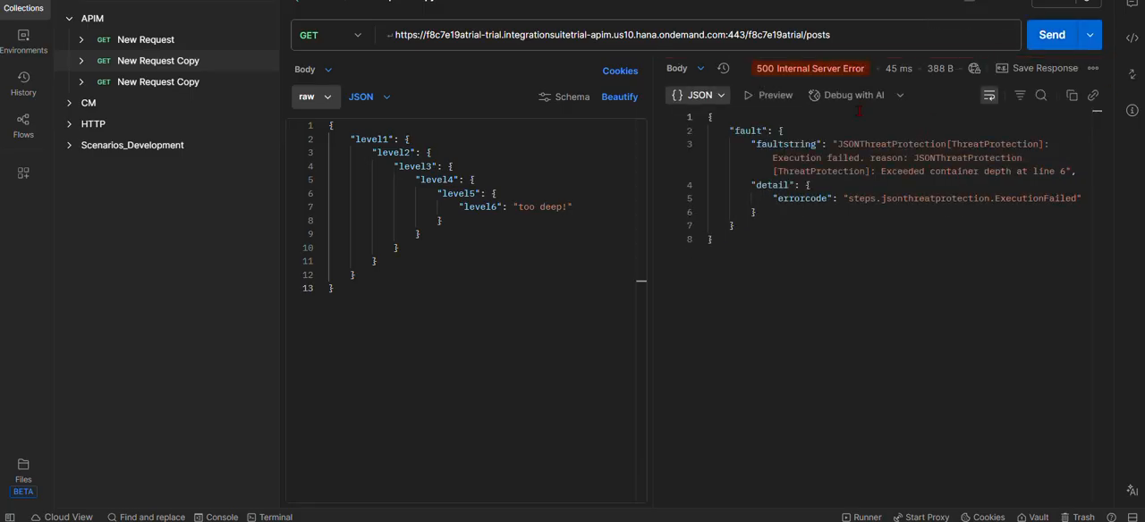
pyautogui.moveTo(818, 72)
# - Copy the JSON with the items array of 1 to 12 from Notepad++ and replace the Postman request body with it
pyautogui.click(494, 519)
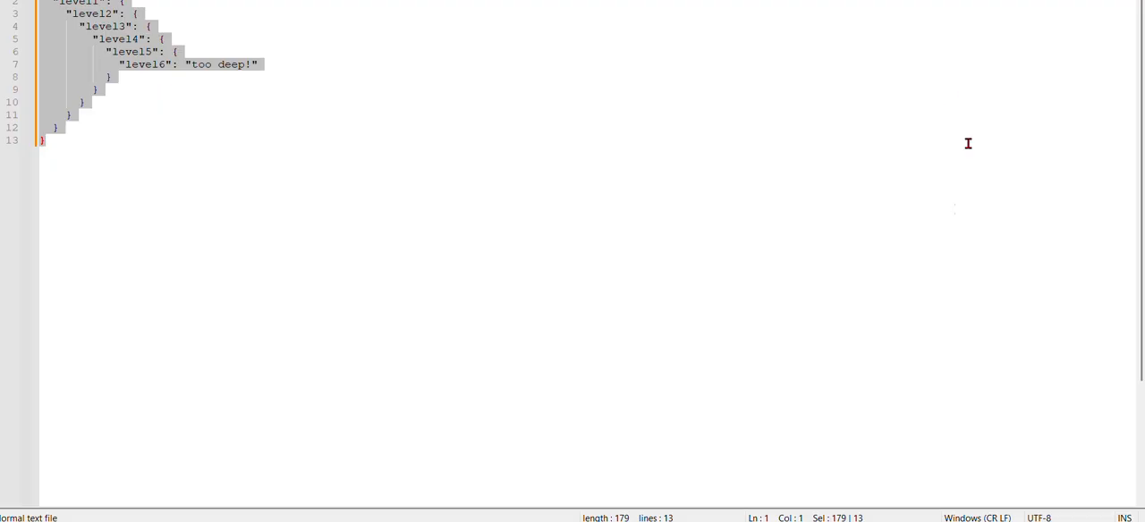
pyautogui.click(963, 2)
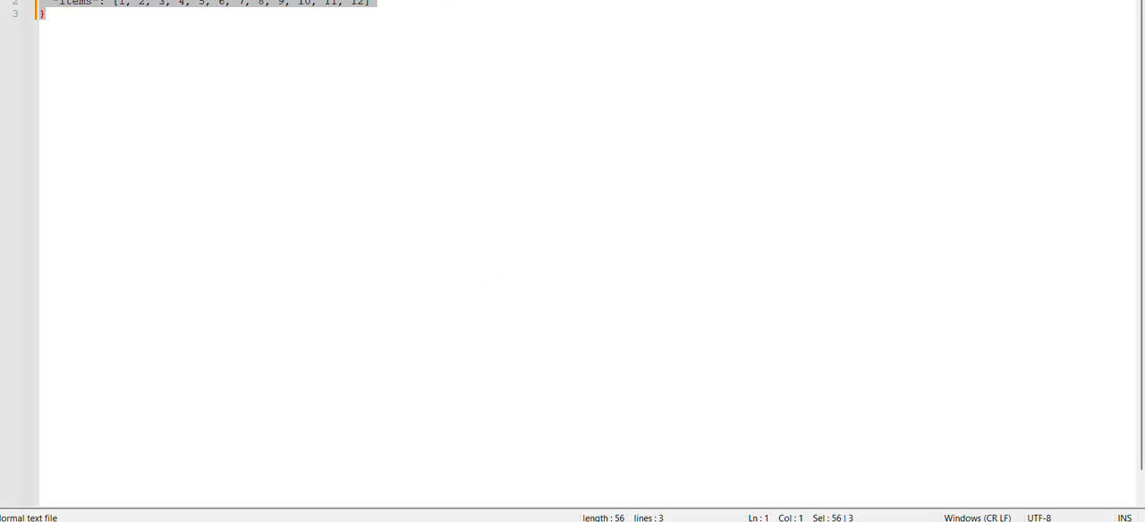
pyautogui.moveTo(528, 520)
pyautogui.click(527, 461)
pyautogui.click(605, 235)
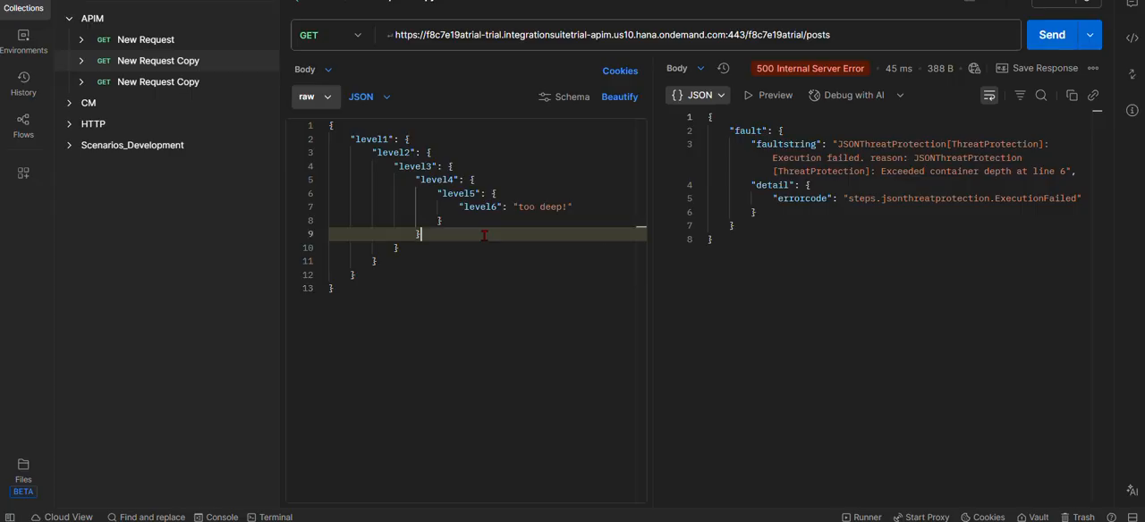
pyautogui.hotkey('ctrl', 'a')
pyautogui.press('BackSpace')
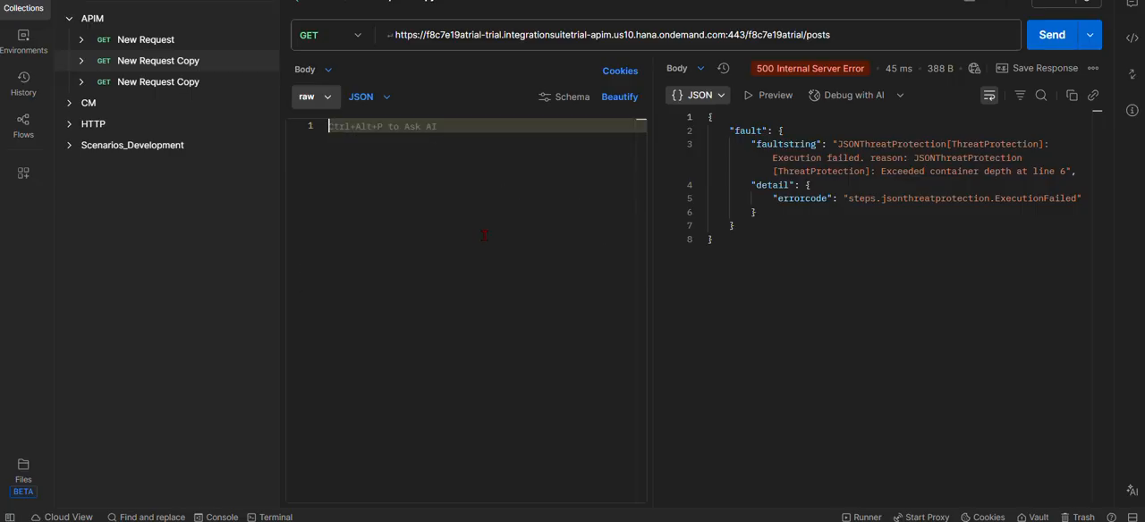
pyautogui.write('{   "items": [1, 2, 3, 4, 5, 6, 7, 8, 9, 10, 11, 12] }')
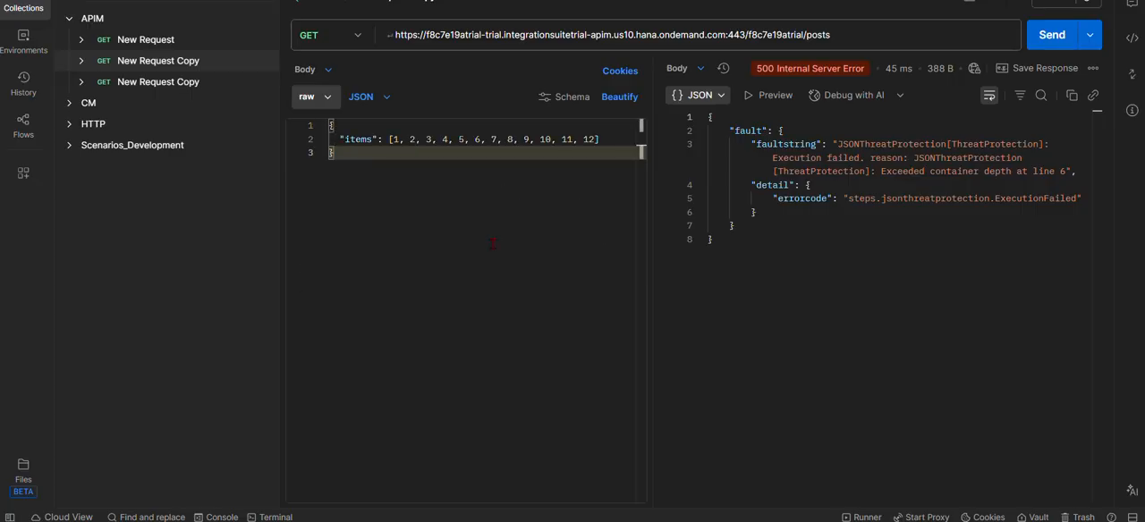
# - Beautify the items array body and send the GET request to test the array element limit
pyautogui.click(622, 99)
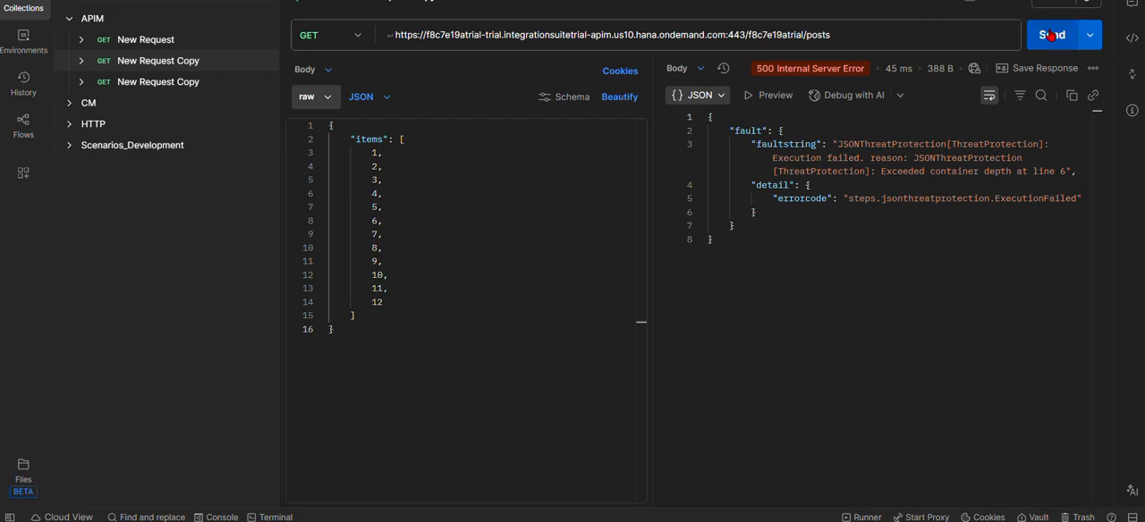
pyautogui.click(1044, 36)
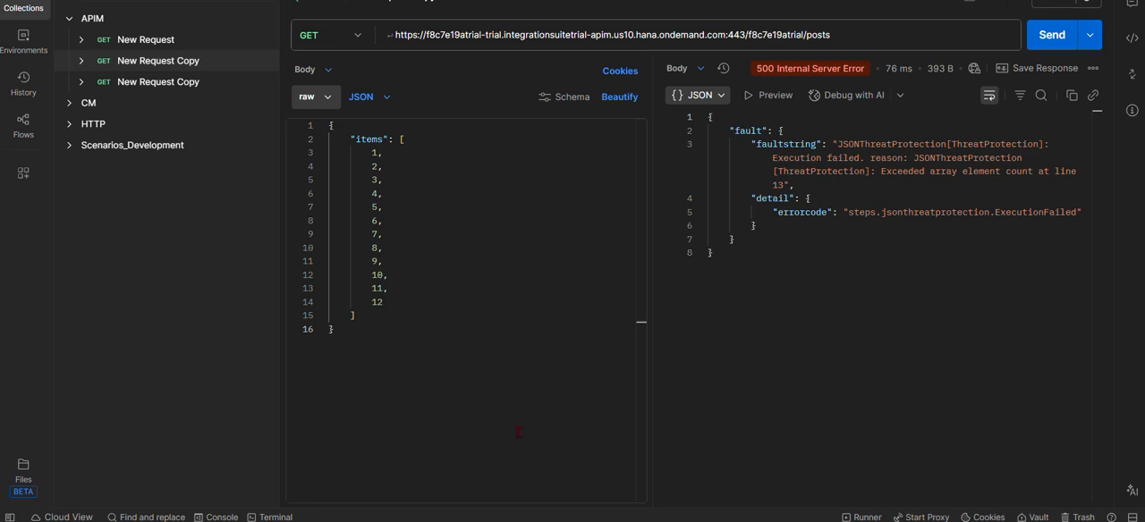
# - Switch to SAP Integration Suite in the browser, showing the PostsAPIProxy overview
pyautogui.moveTo(395, 521)
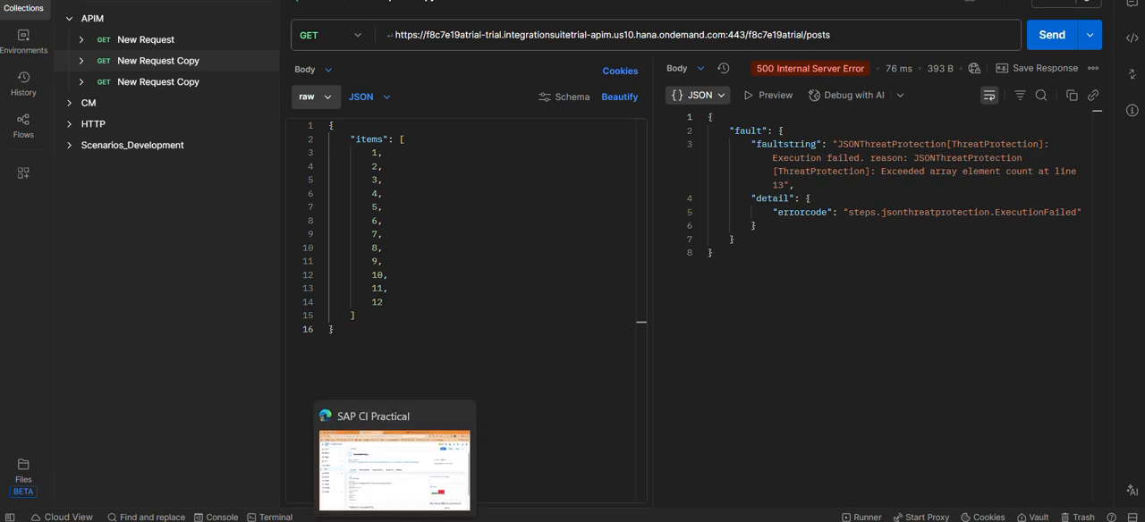
pyautogui.click(323, 474)
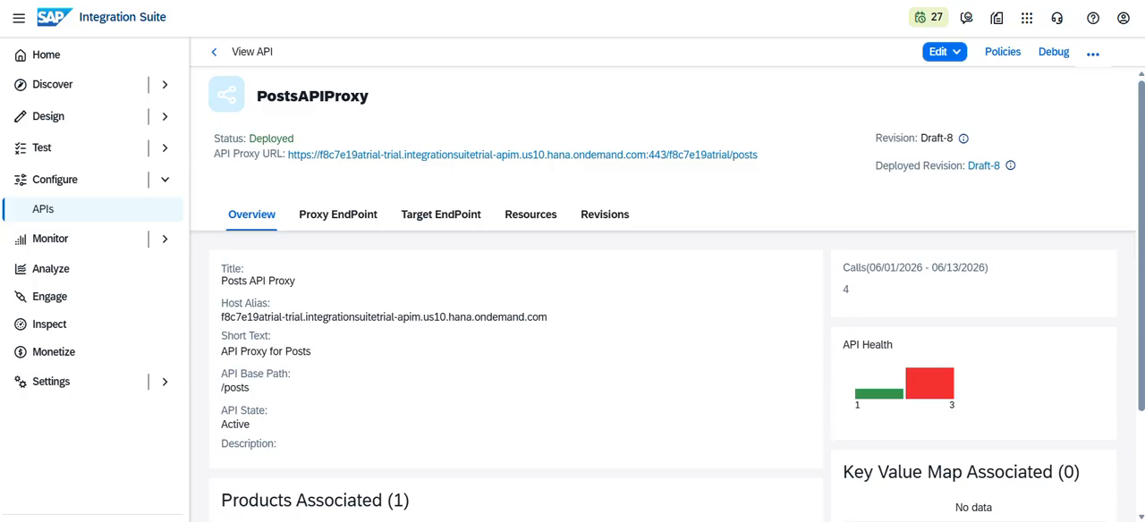